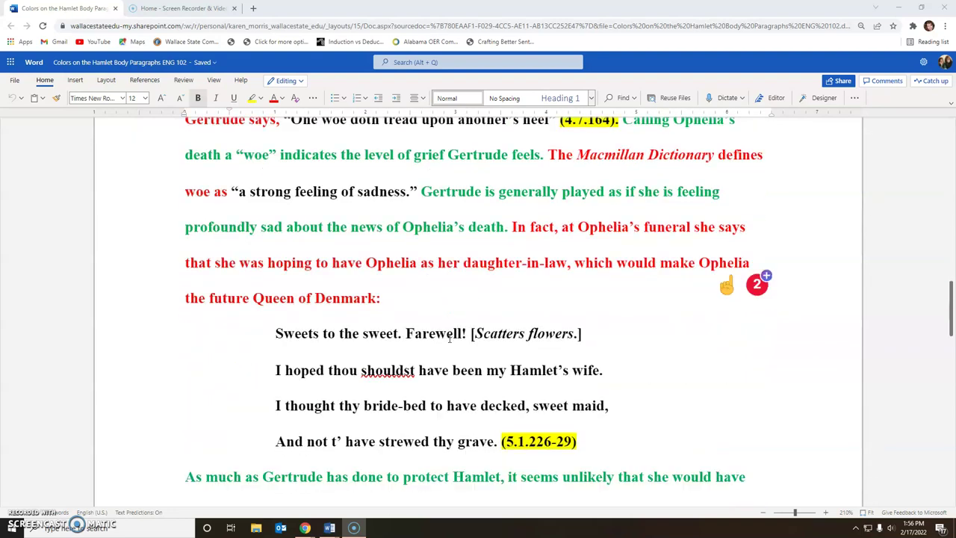
Go to the Works Cited page at the end of the document and look over its entries
scroll(449, 339, "down", 1)
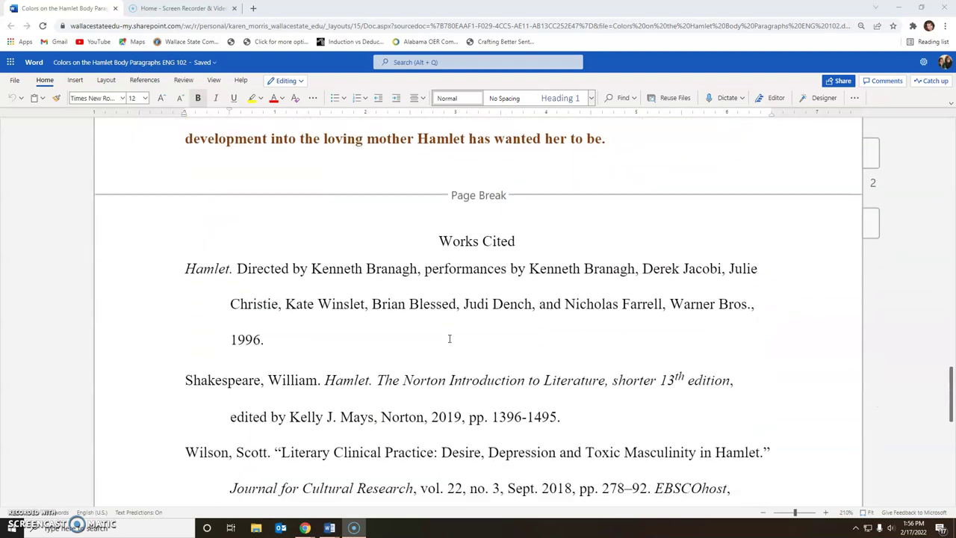
scroll(449, 338, "down", 1)
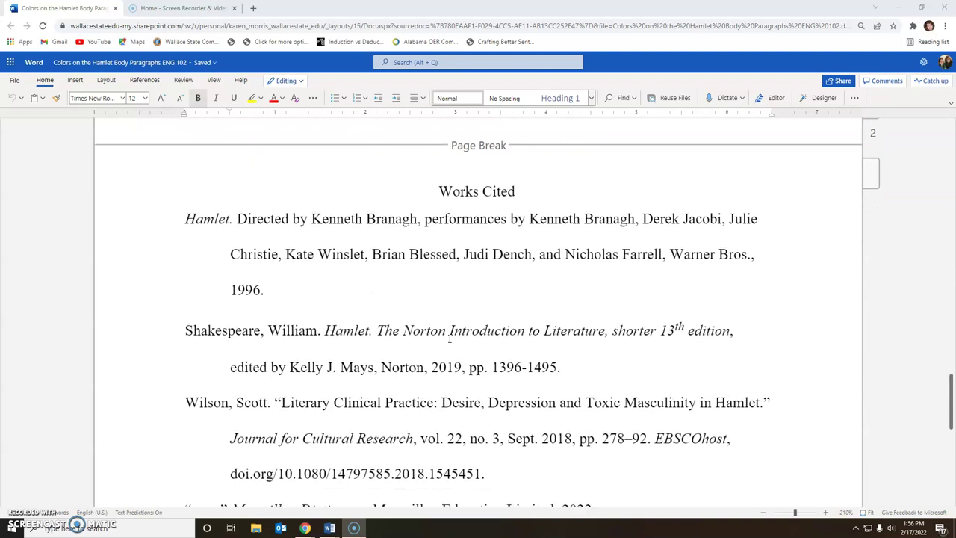
scroll(449, 338, "down", 1)
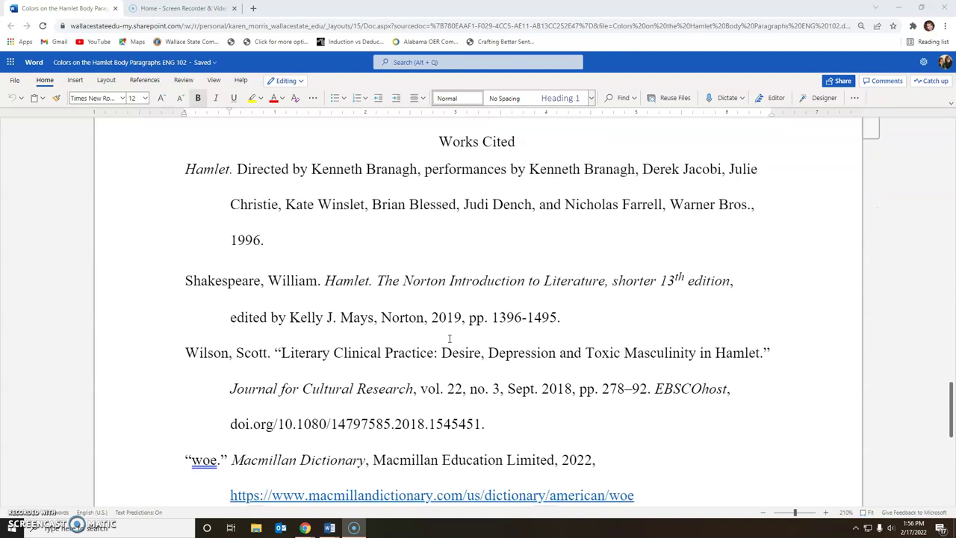
scroll(448, 338, "up", 1)
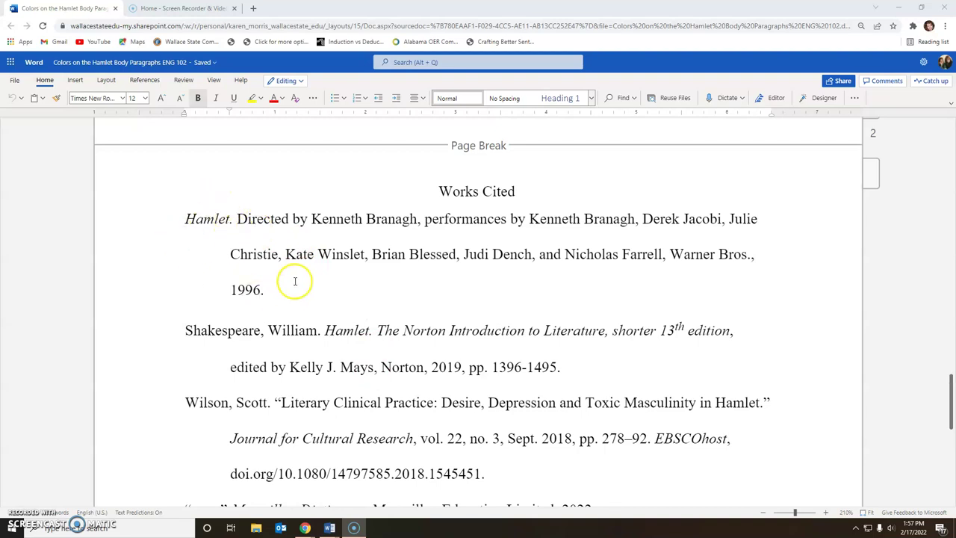
Apply justified alignment to the Hamlet film entry in the Works Cited list
left_click(416, 99)
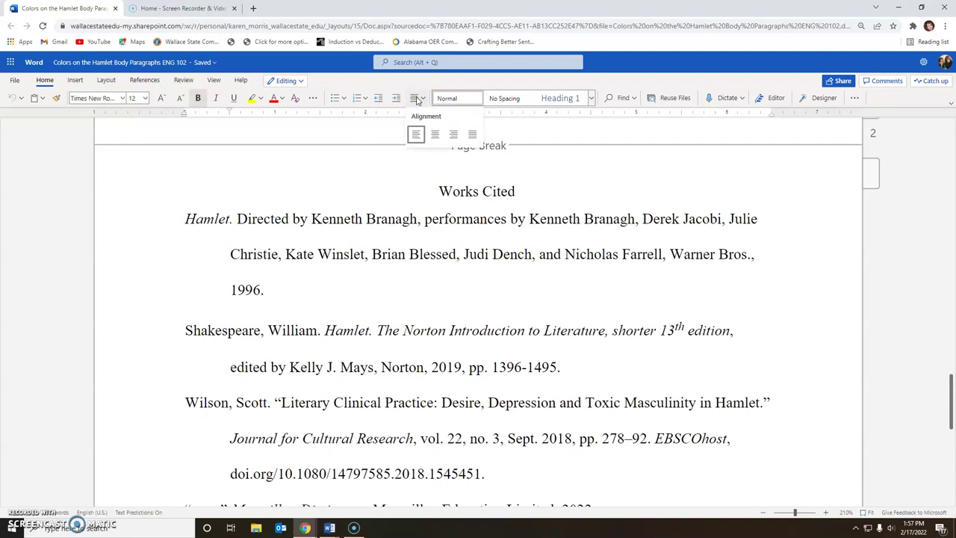
left_click(472, 134)
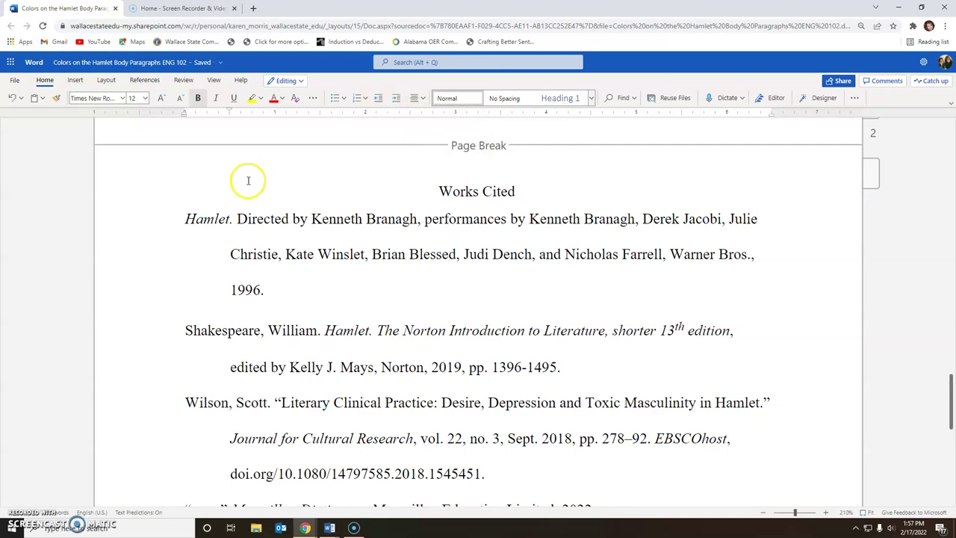
left_click(178, 217)
left_click_drag(178, 217, 286, 299)
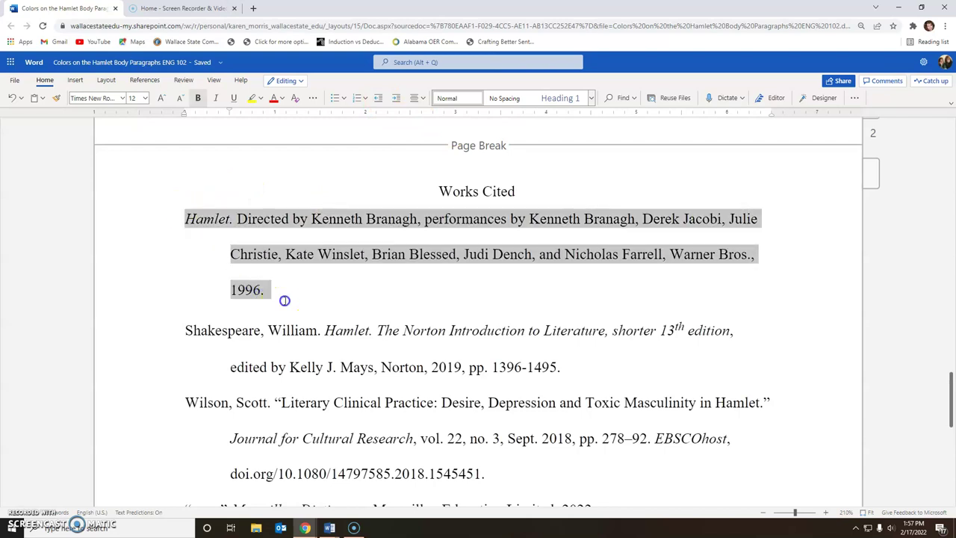
left_click(415, 98)
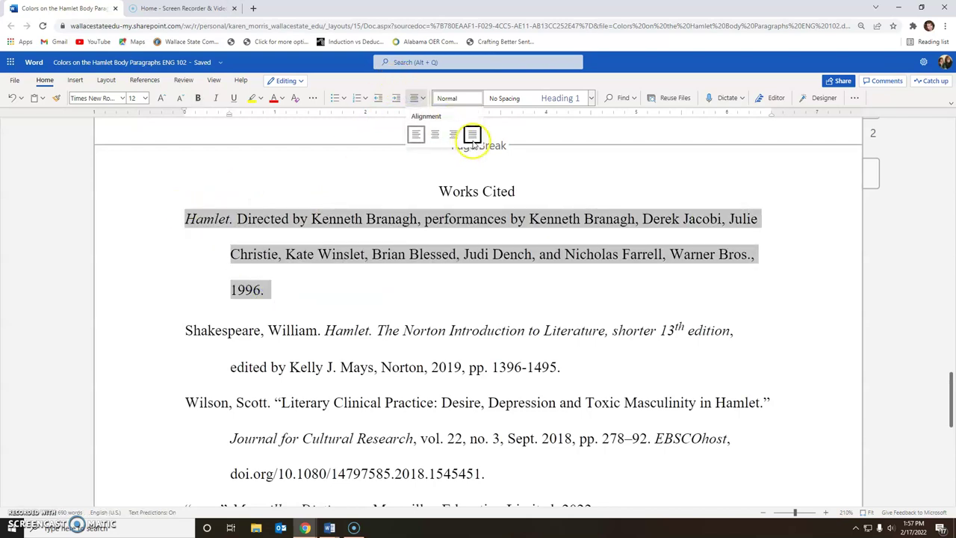
left_click(474, 134)
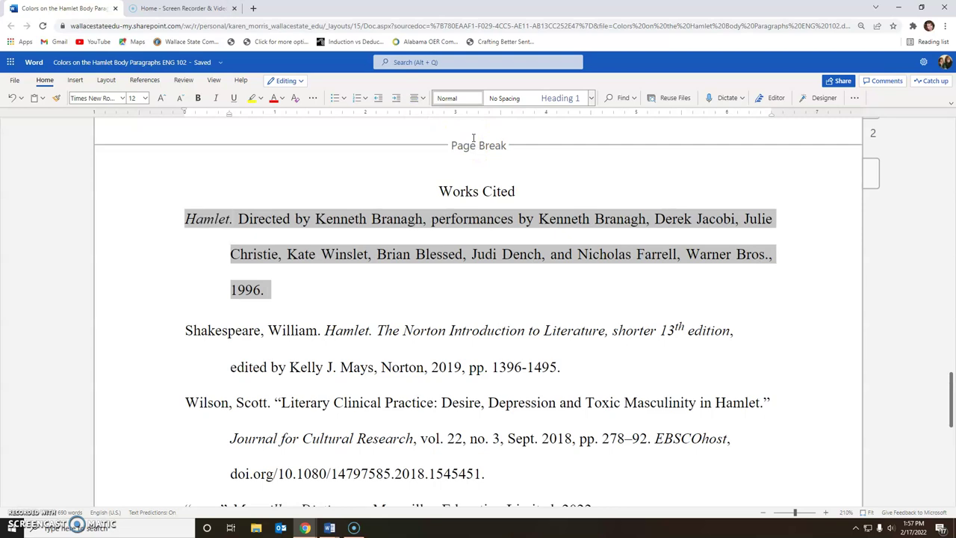
Set the Hamlet film entry back to left alignment and deselect it
left_click(413, 98)
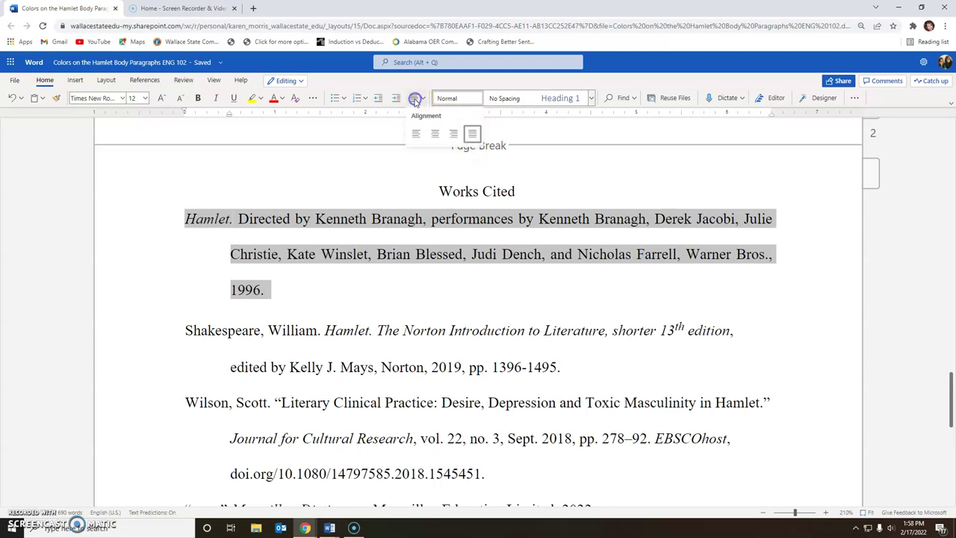
left_click(415, 134)
left_click(294, 197)
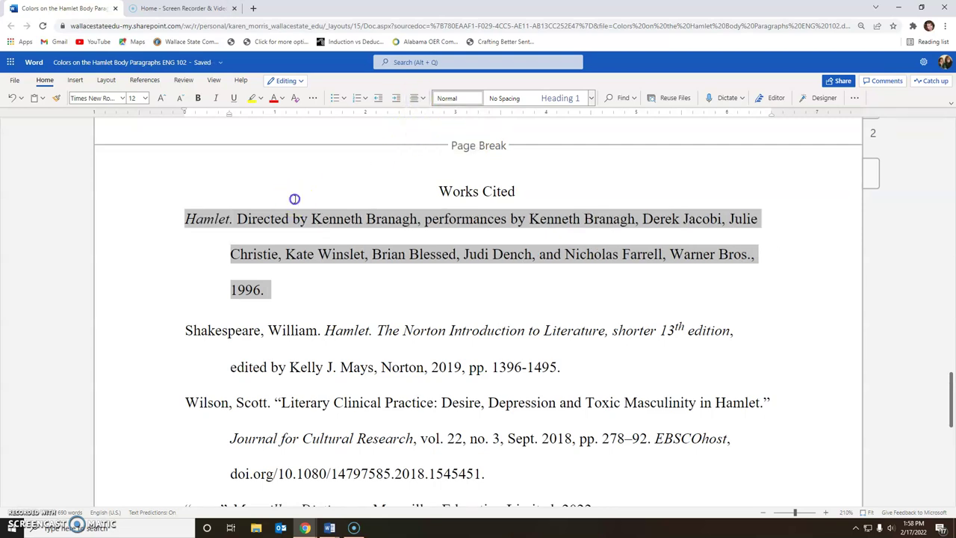
left_click(297, 301)
Examine the remaining Works Cited entries through the Macmillan Dictionary entry for "woe" and dismiss the mail notification
scroll(294, 301, "down", 1)
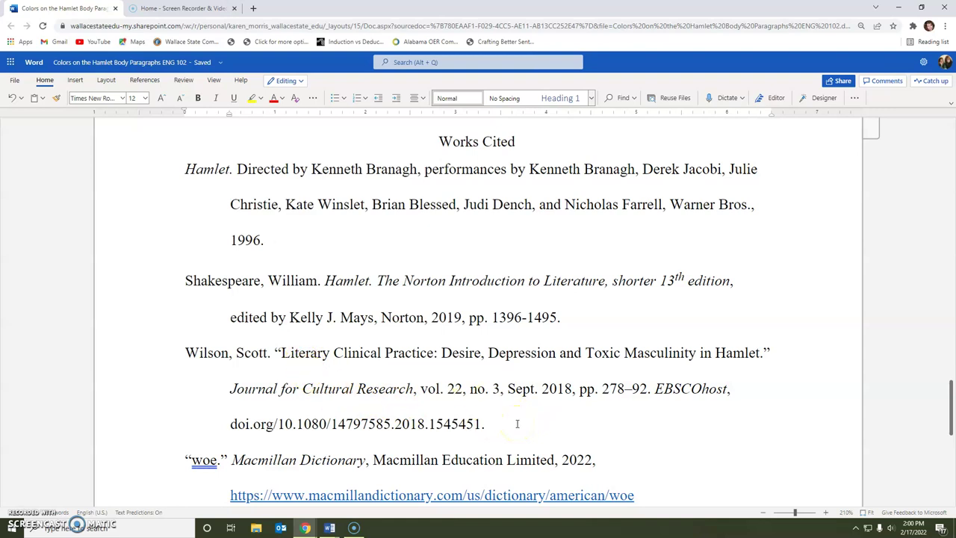
scroll(516, 424, "down", 1)
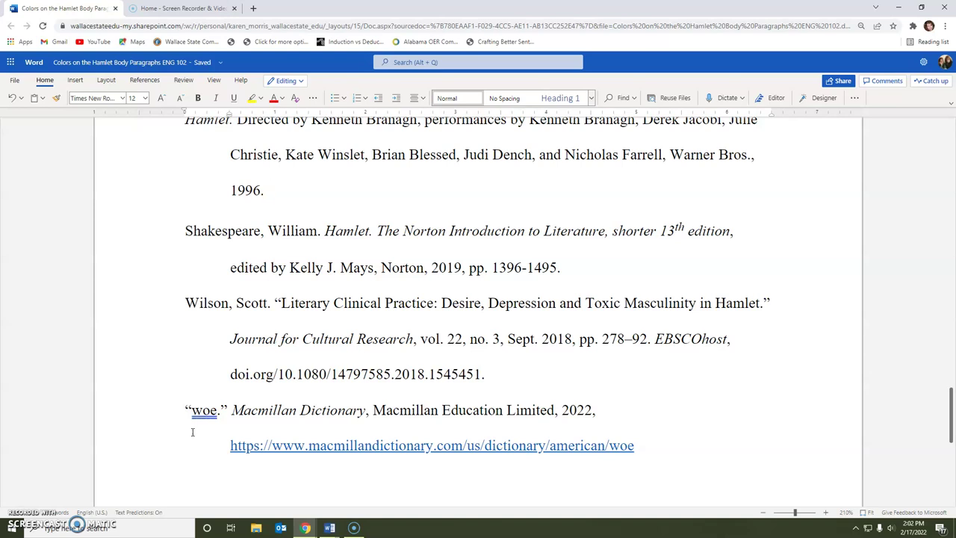
left_click(206, 445)
left_click(198, 433)
scroll(445, 422, "up", 3)
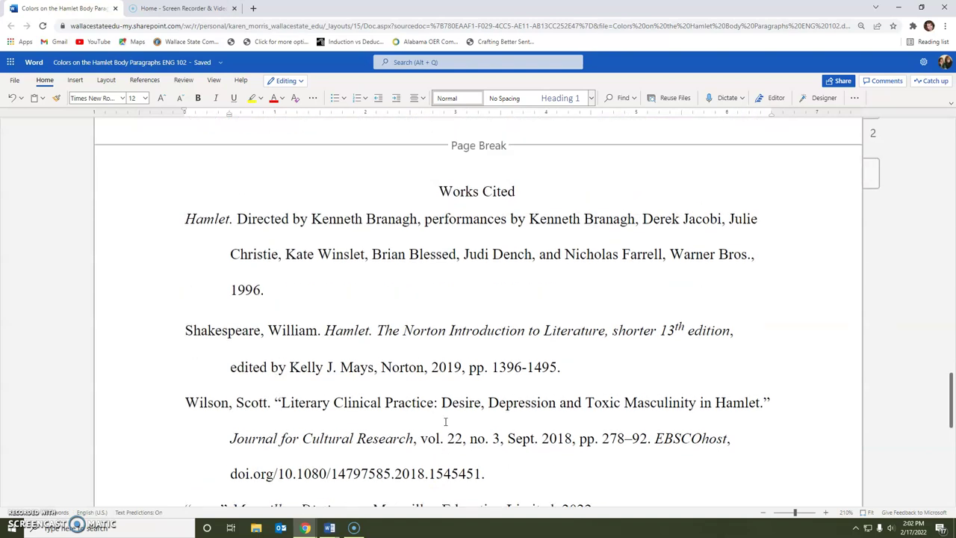
scroll(446, 421, "down", 3)
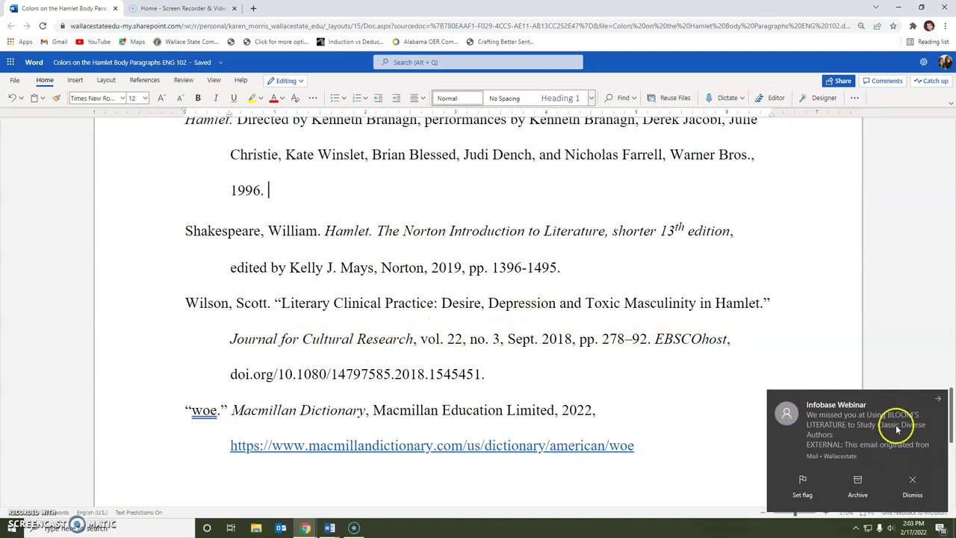
left_click(913, 484)
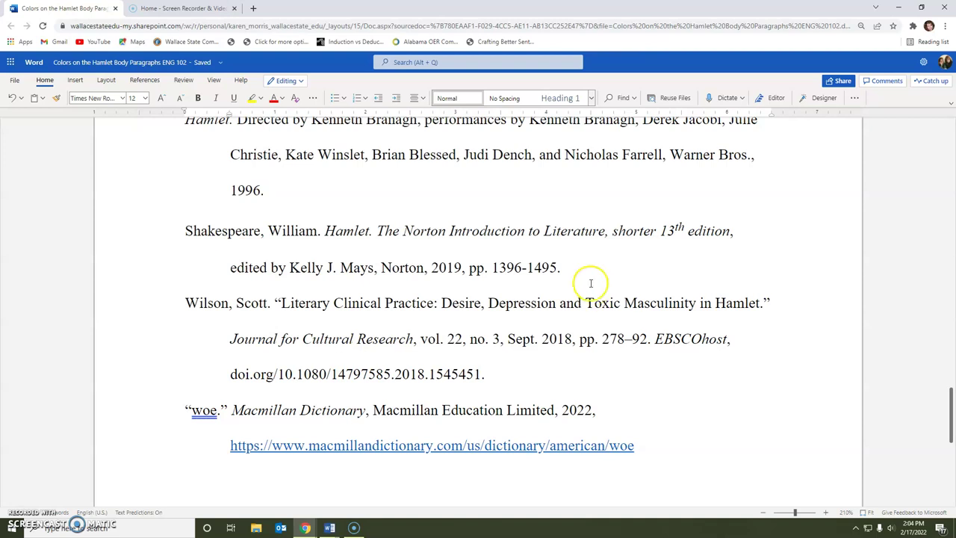
Search the web for "mly style" in a new browser tab and open the MLA Style Center site
left_click(253, 8)
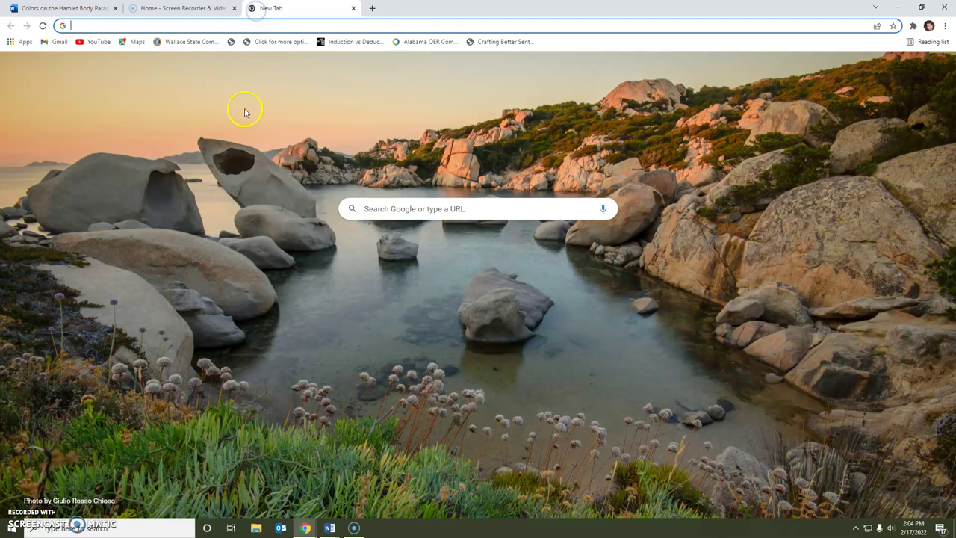
left_click(379, 215)
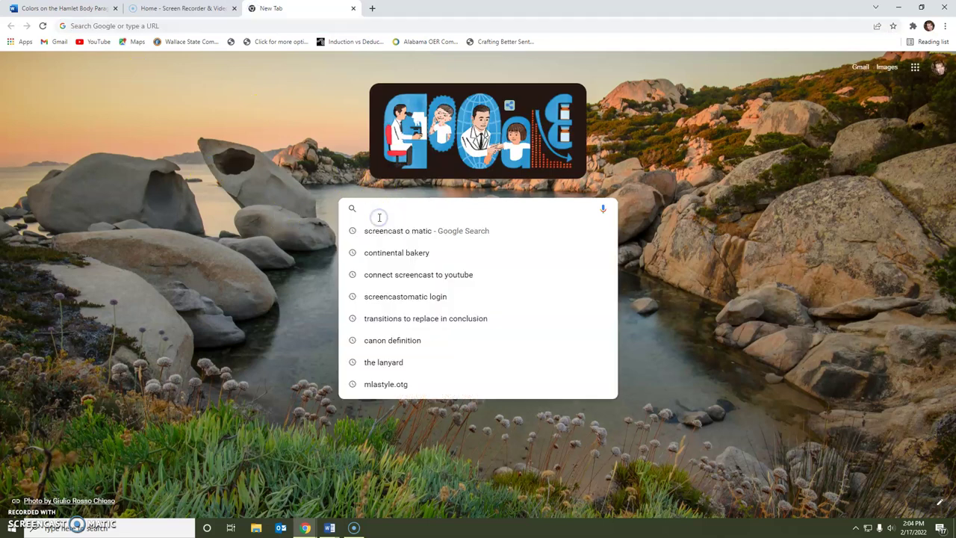
type("mly")
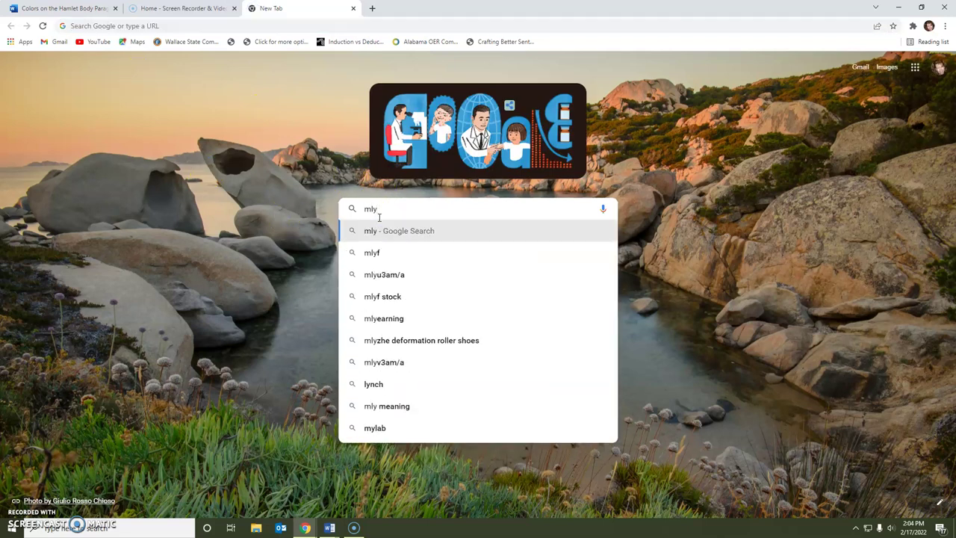
type(" style")
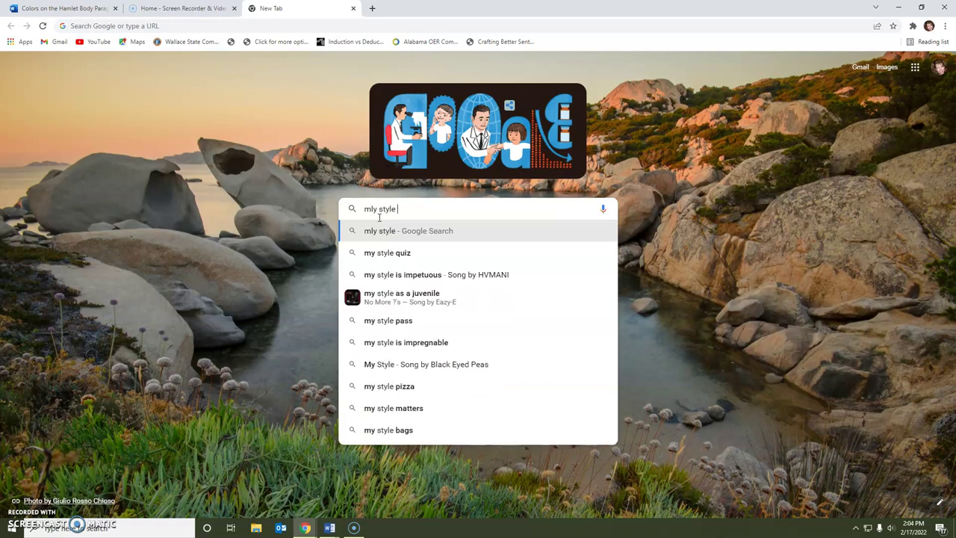
key("Return")
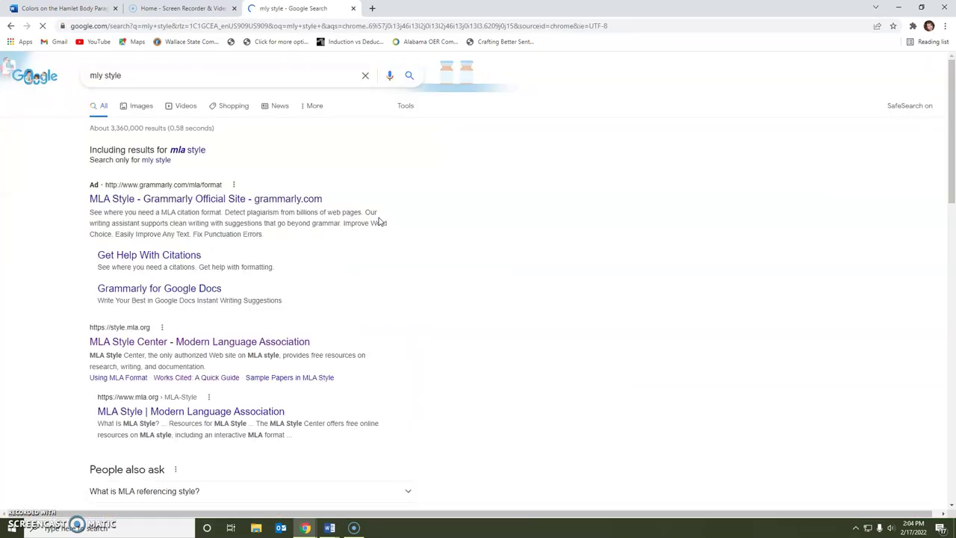
scroll(331, 211, "down", 1)
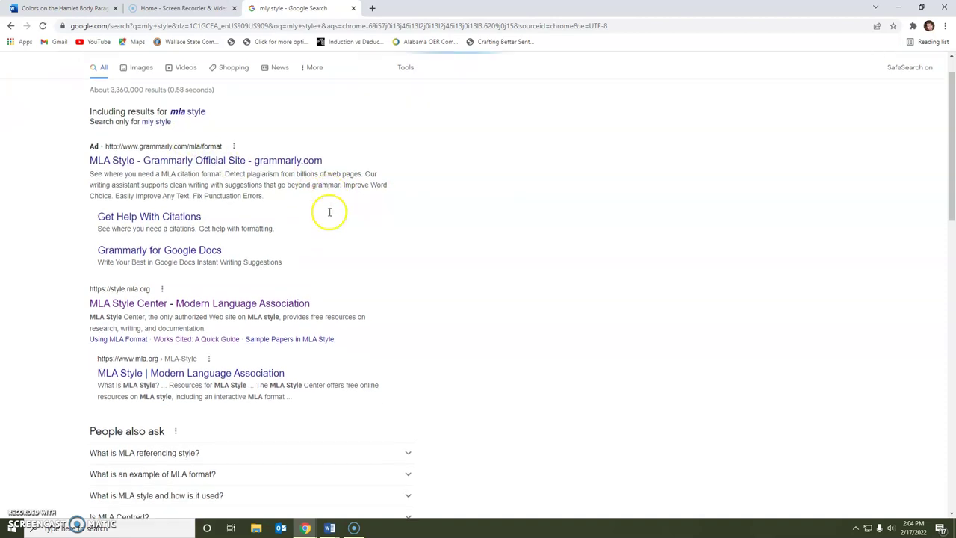
left_click(143, 292)
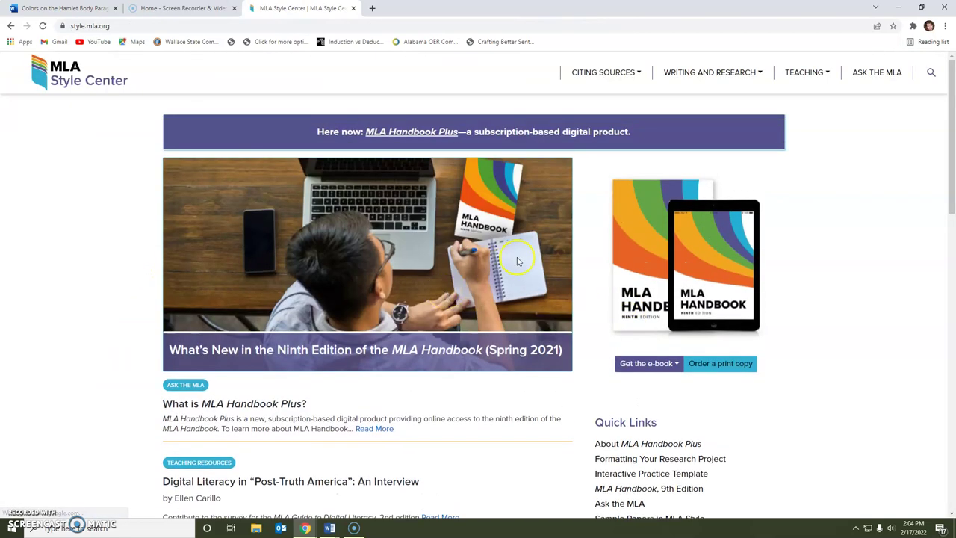
Open the "Works Cited: A Quick Guide" page and start its practice template examples
scroll(723, 263, "down", 2)
scroll(723, 263, "down", 1)
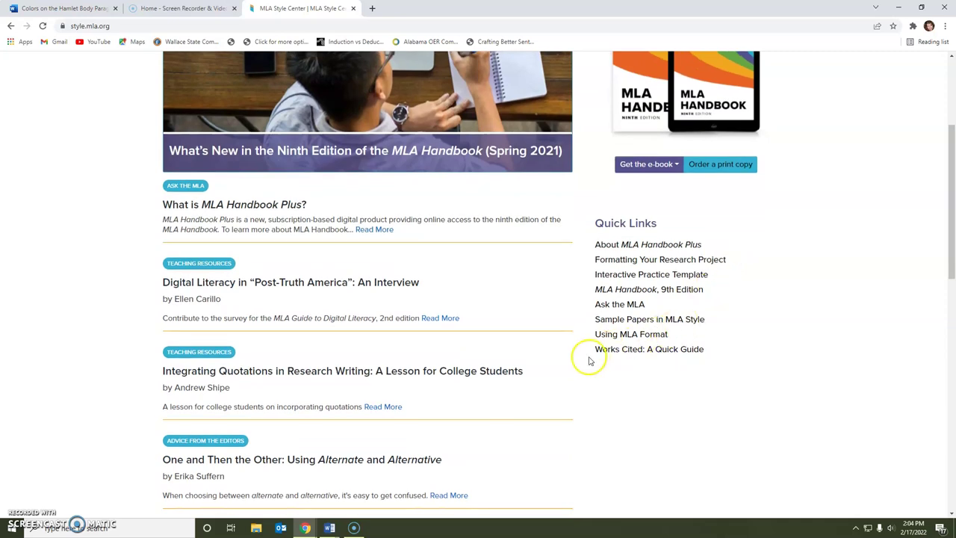
left_click(618, 348)
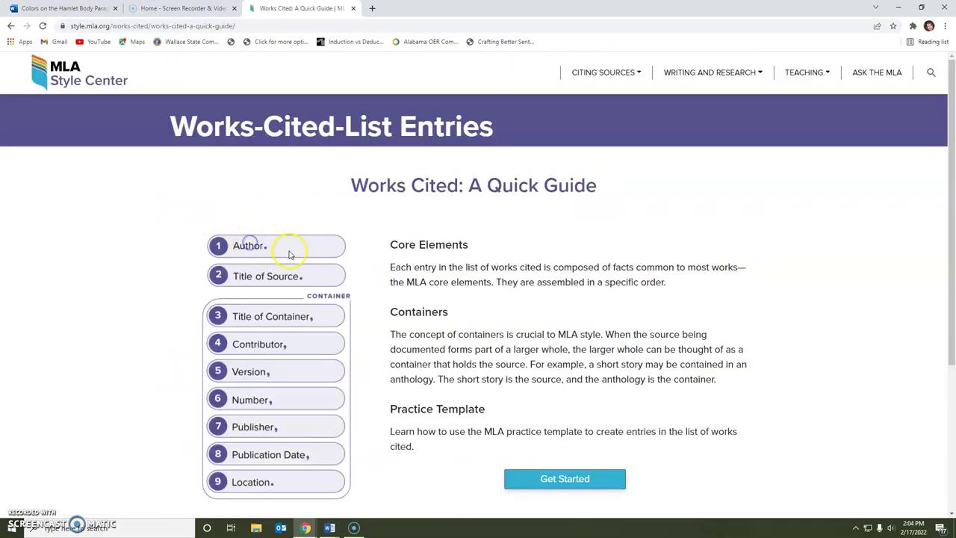
scroll(290, 255, "down", 2)
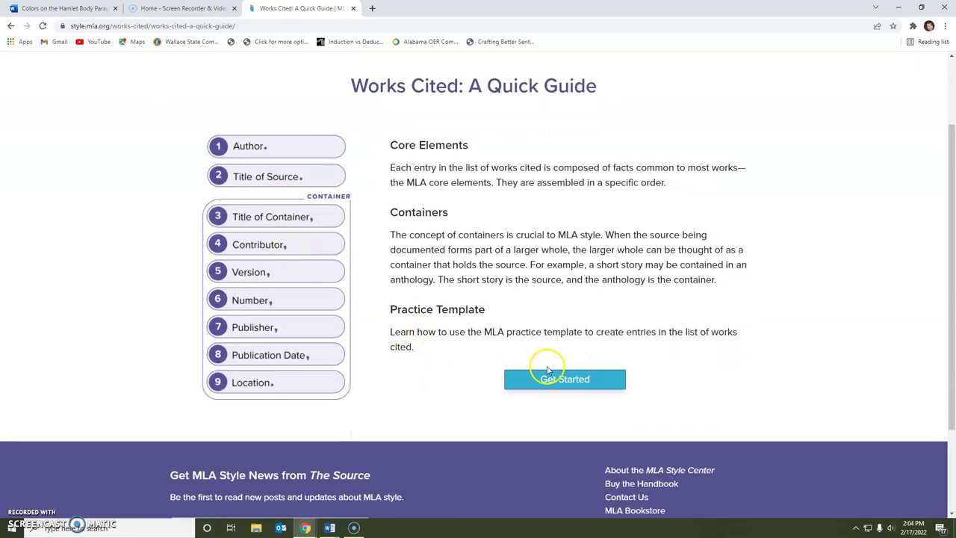
left_click(583, 377)
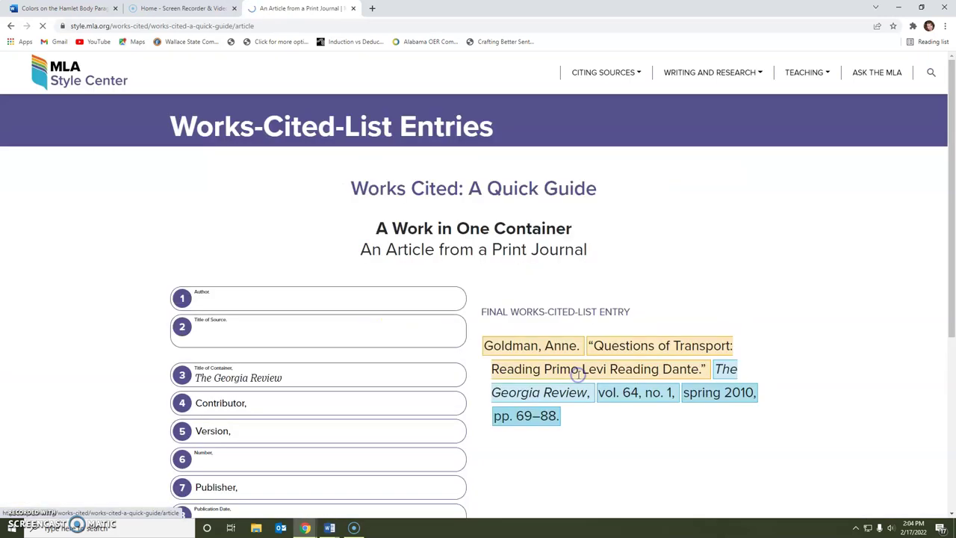
Examine the print journal article example, then view the next example about a television episode on a streaming service
scroll(395, 207, "down", 2)
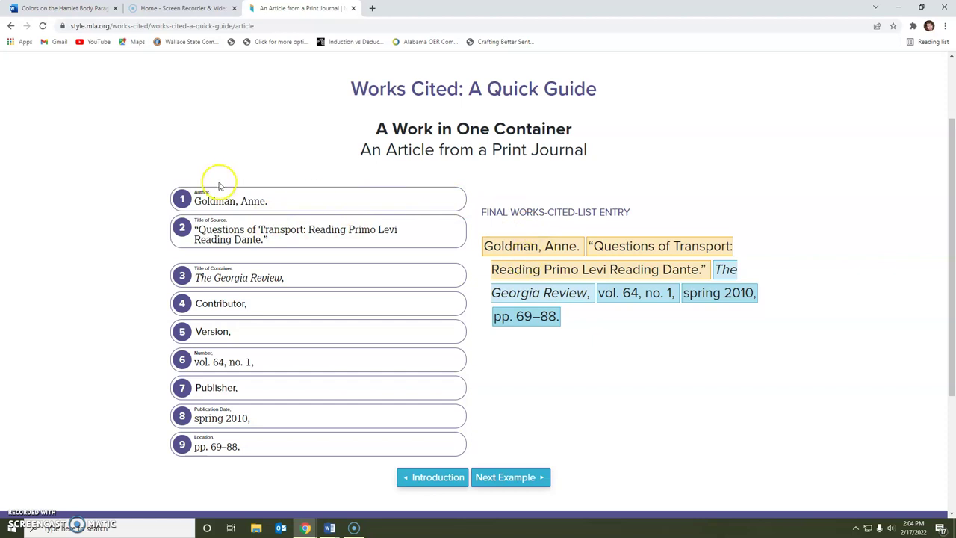
left_click(271, 201)
scroll(552, 261, "down", 1)
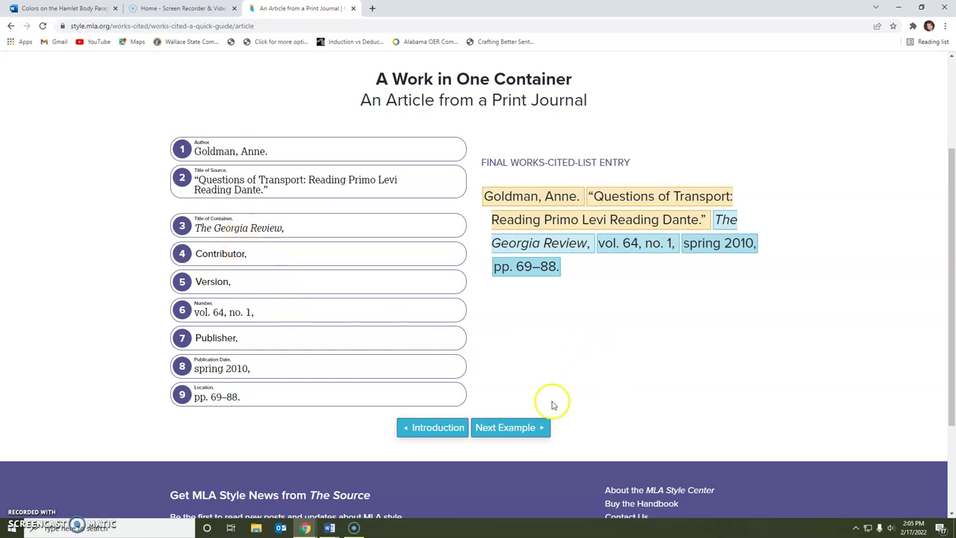
left_click(523, 433)
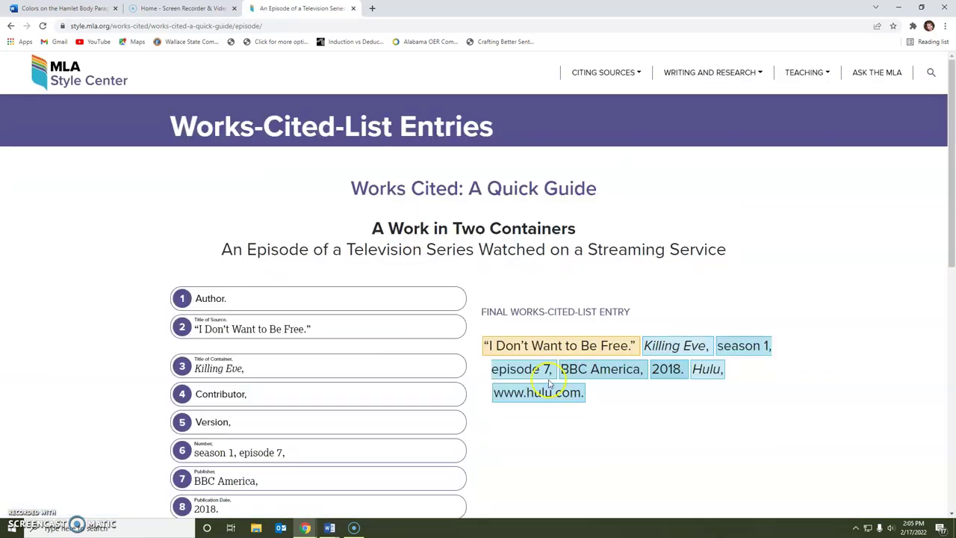
scroll(572, 239, "down", 2)
scroll(579, 259, "up", 2)
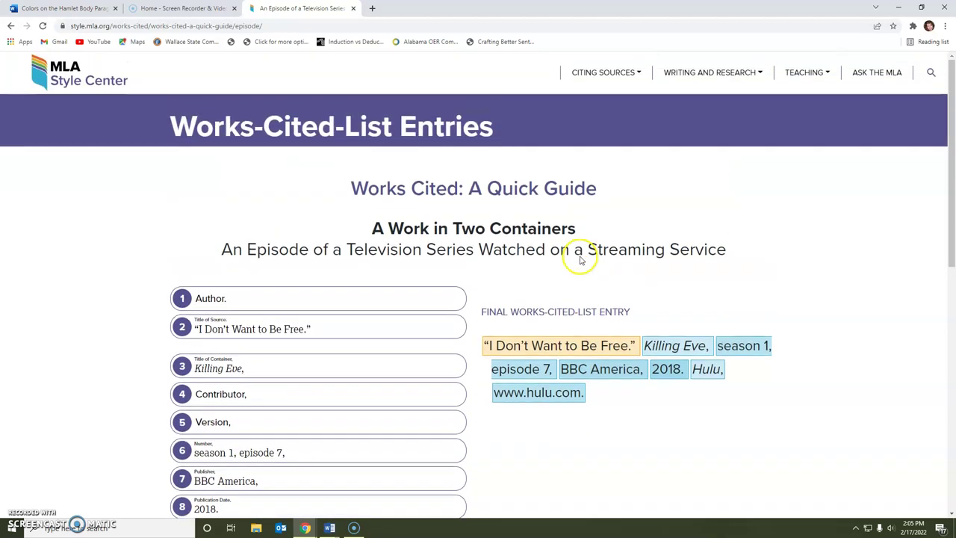